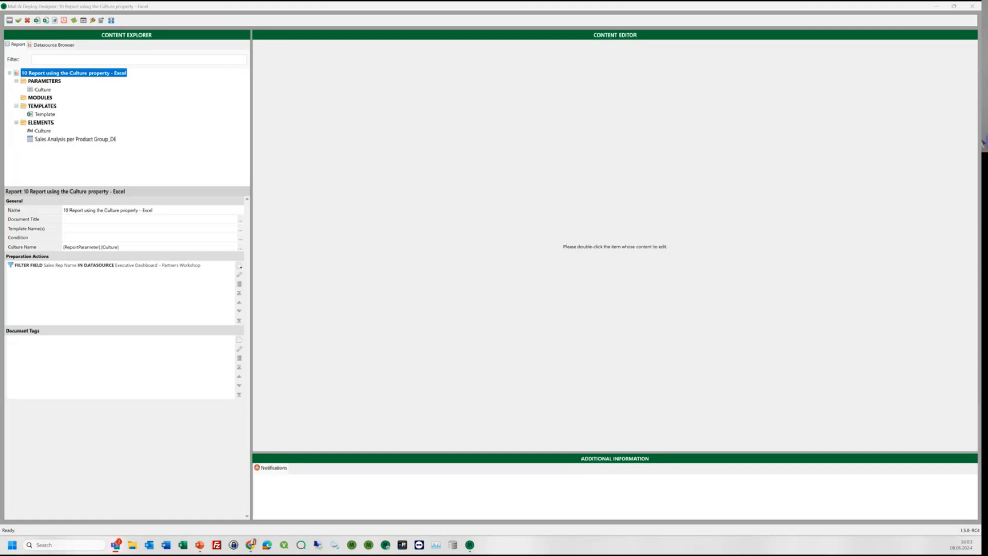
# - Open the Excel template for editing and check the report's Culture Name property and its available preparation actions
pyautogui.doubleClick(47, 114)
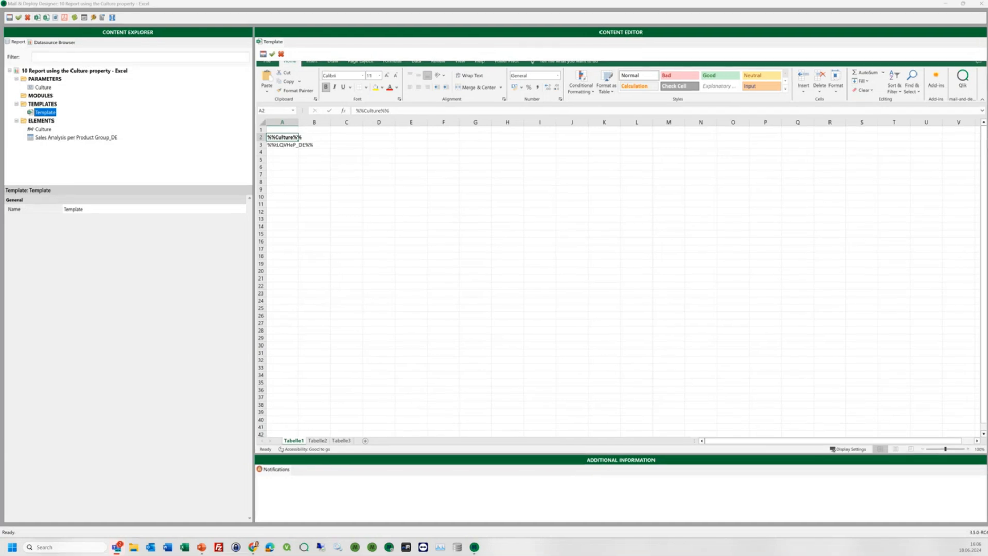
pyautogui.click(75, 71)
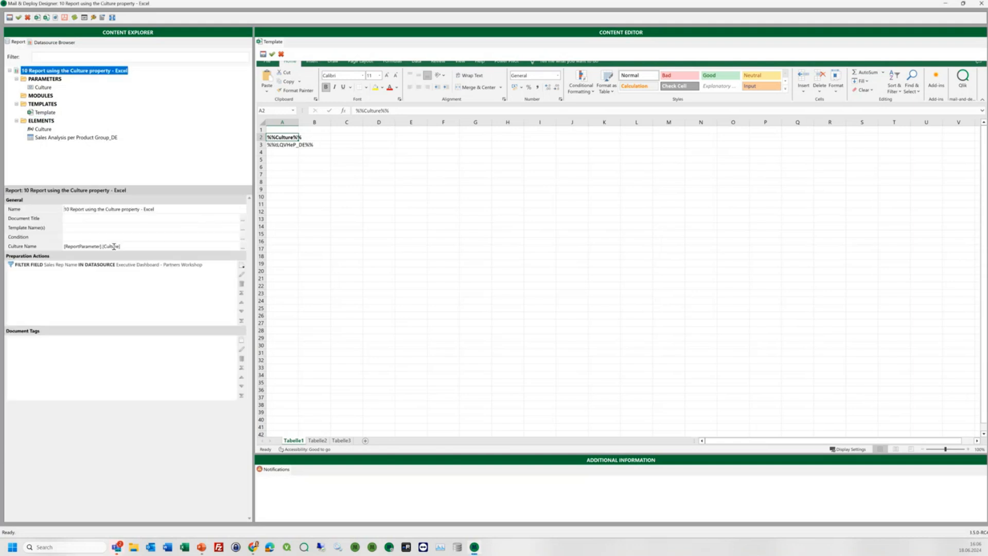
pyautogui.click(129, 247)
pyautogui.click(242, 265)
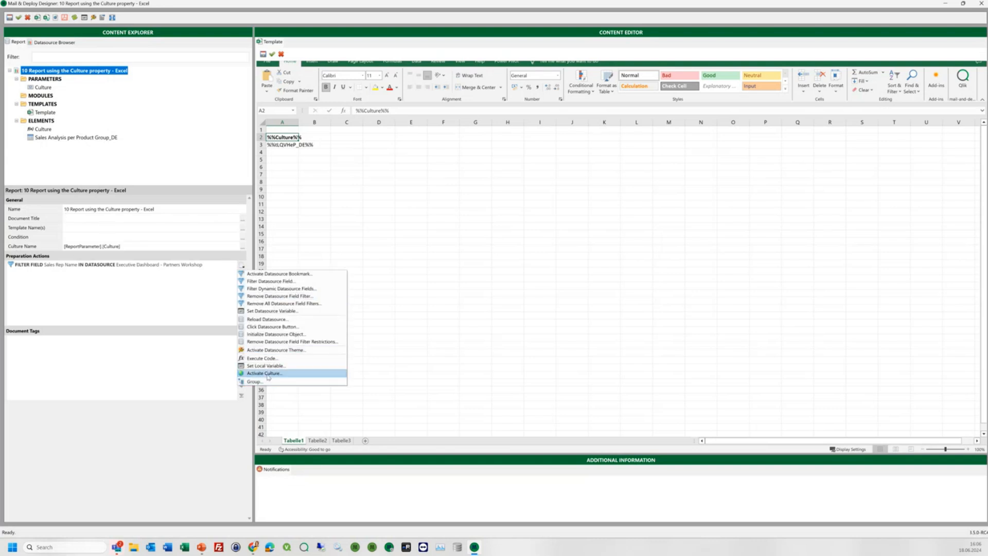
# - Examine the preparation actions offered for the Sales Analysis per Product Group_DE table and the placeholder cells in the template
pyautogui.click(42, 139)
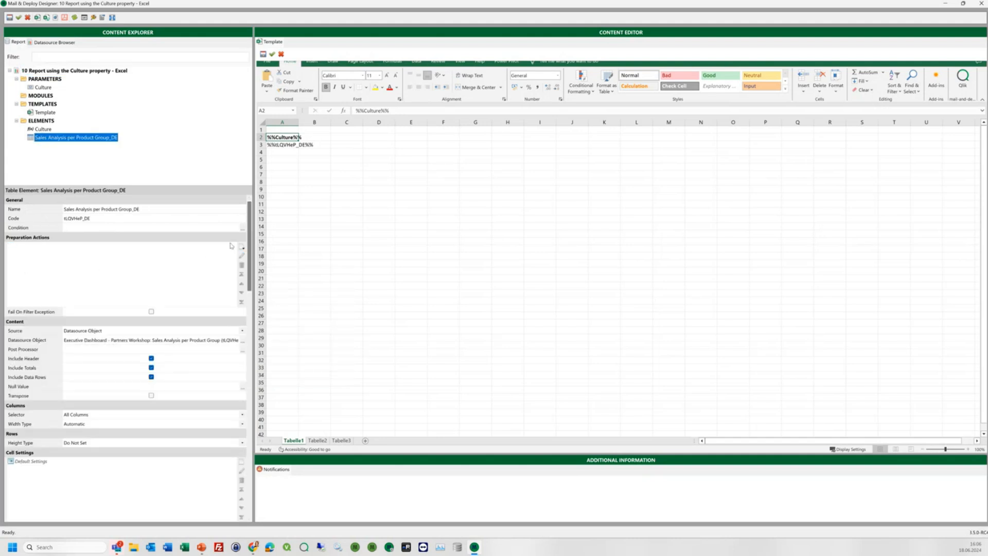
pyautogui.click(243, 248)
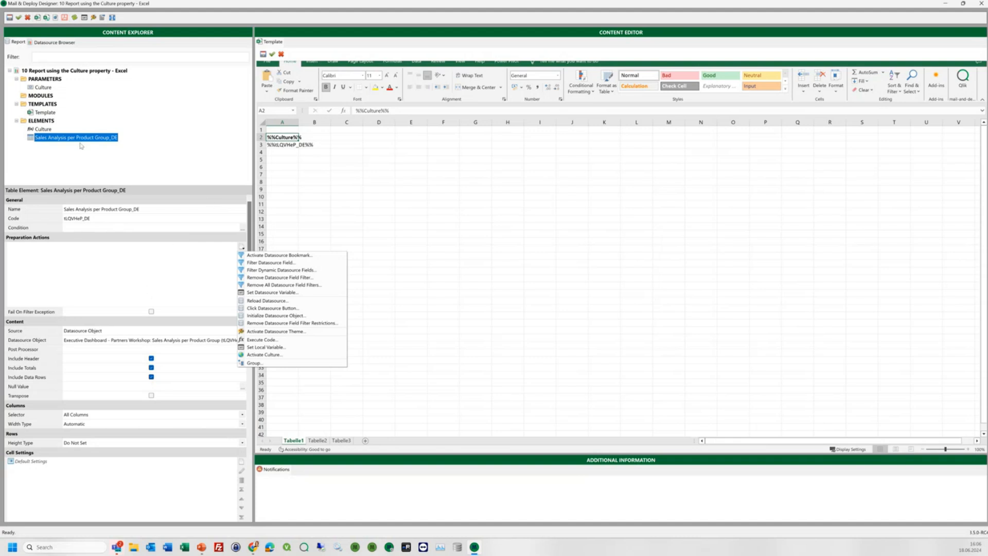
pyautogui.click(314, 154)
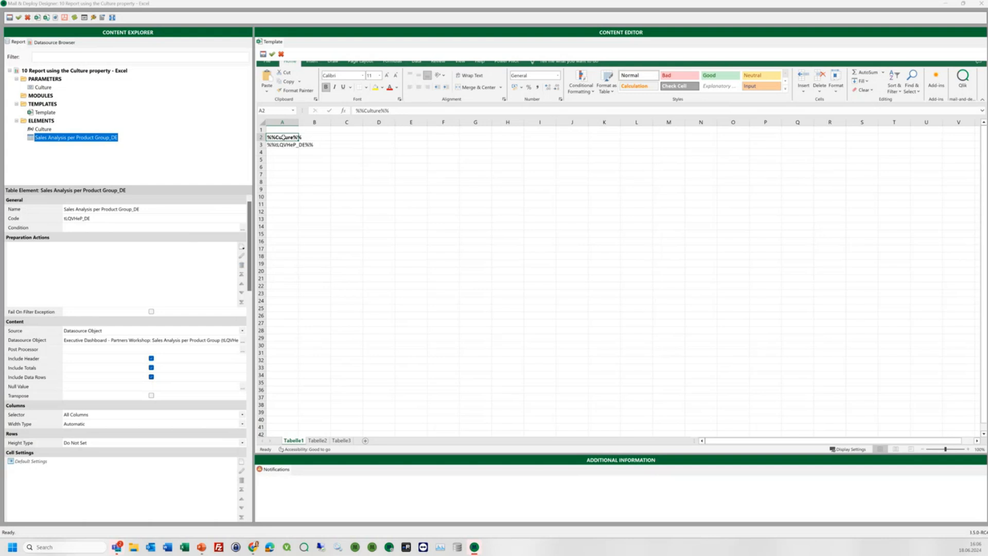
pyautogui.moveTo(283, 137); pyautogui.dragTo(284, 145)
pyautogui.moveTo(445, 138); pyautogui.dragTo(447, 145)
pyautogui.moveTo(609, 137); pyautogui.dragTo(608, 144)
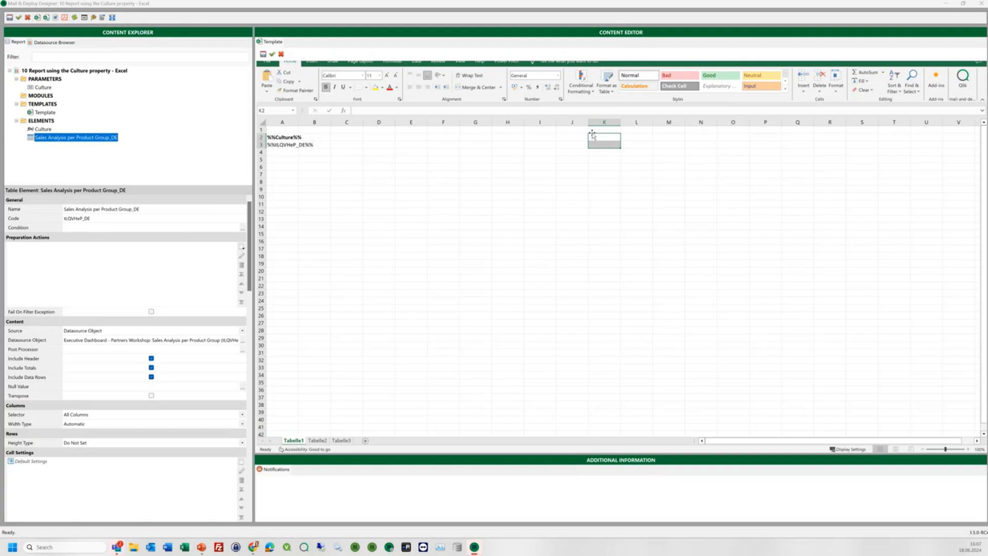
# - Check the report's Culture parameter, preview the report as a PDF to examine its number formatting, and close the preview
pyautogui.click(51, 71)
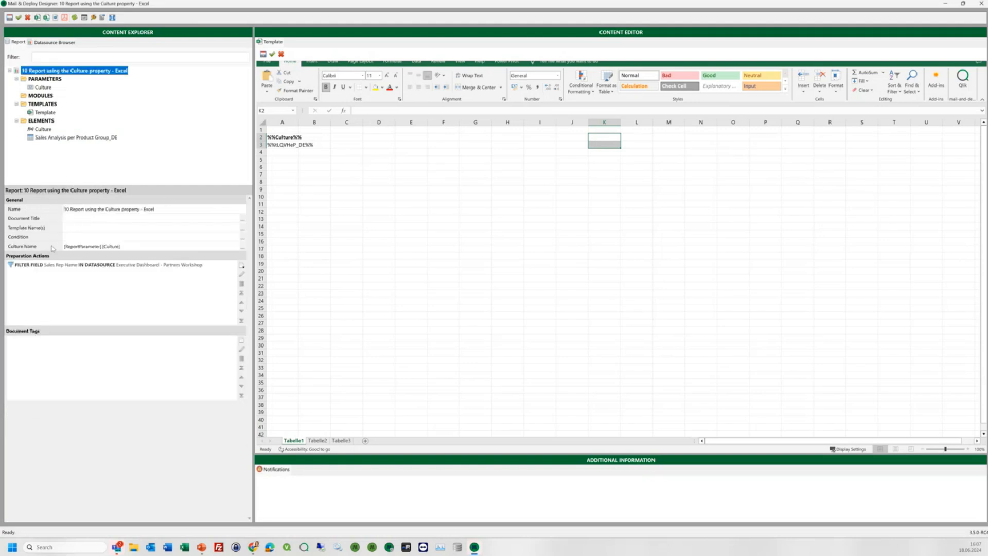
pyautogui.click(43, 88)
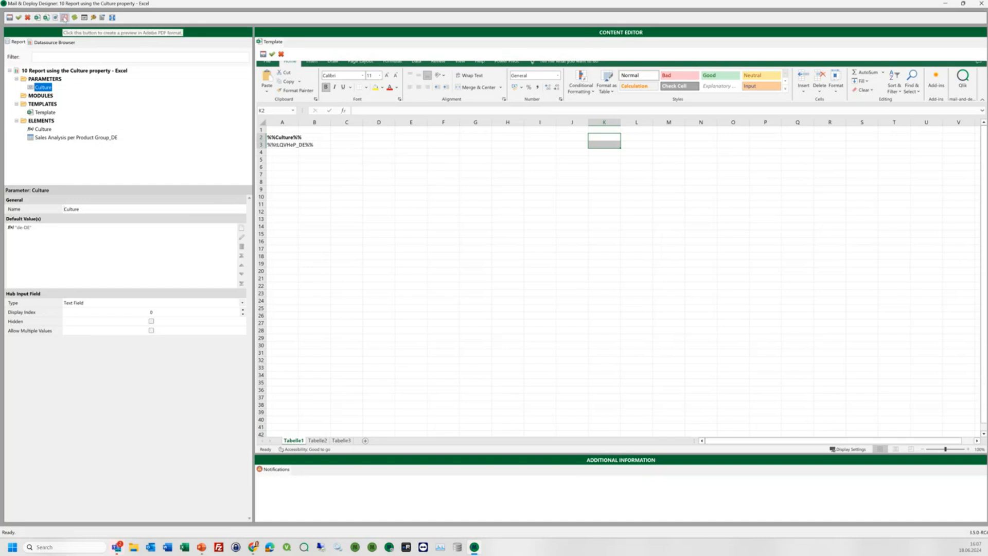
pyautogui.click(64, 18)
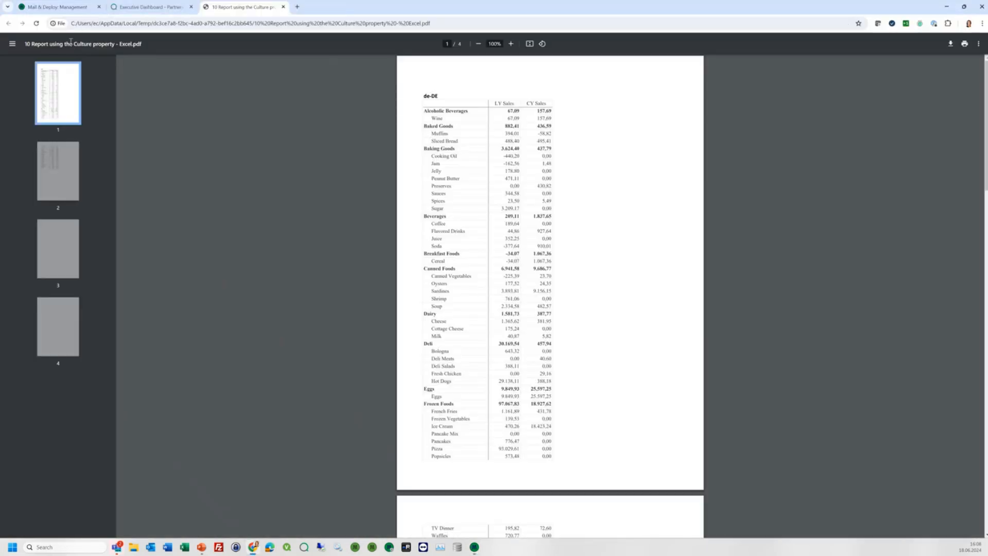
pyautogui.moveTo(508, 119); pyautogui.dragTo(551, 119)
pyautogui.moveTo(502, 269); pyautogui.dragTo(520, 270)
pyautogui.click(504, 270)
pyautogui.click(283, 7)
pyautogui.hotkey('alt', 'Tab')
pyautogui.click(655, 353)
# - Set the default value of the Culture parameter to "en-US"
pyautogui.click(23, 229)
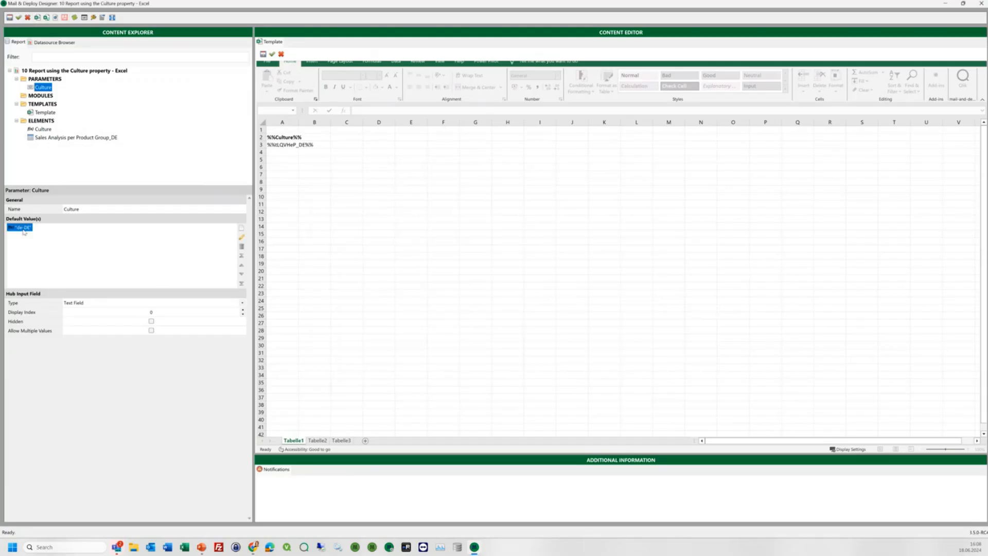
pyautogui.doubleClick(23, 228)
pyautogui.press('BackSpace')
pyautogui.press('BackSpace')
pyautogui.write('en')
pyautogui.press('Right')
pyautogui.press('Right')
pyautogui.press('Right')
pyautogui.press('BackSpace')
pyautogui.press('BackSpace')
pyautogui.write('US')
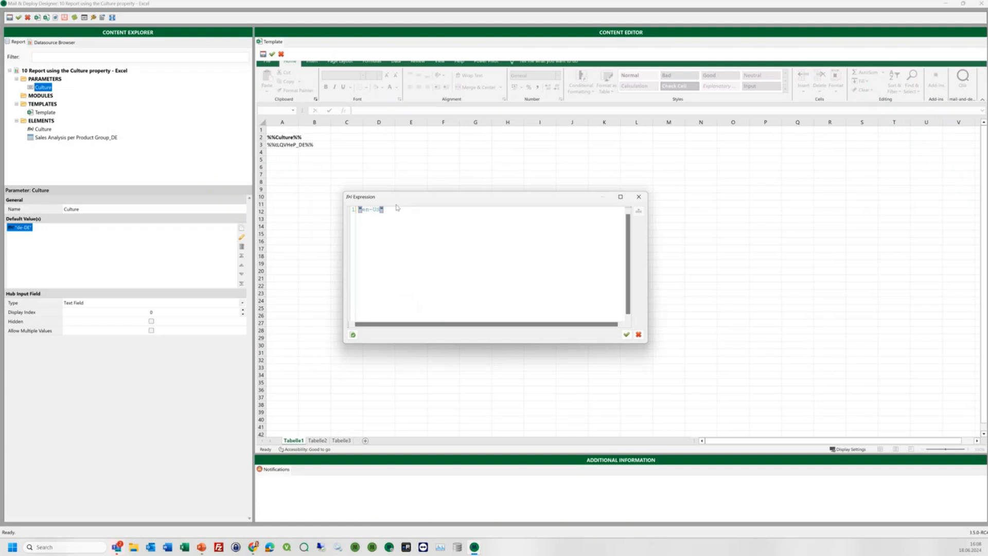
pyautogui.click(626, 334)
# - Preview the report as a PDF with the en-US culture, examine the number formatting, and close the preview
pyautogui.click(55, 17)
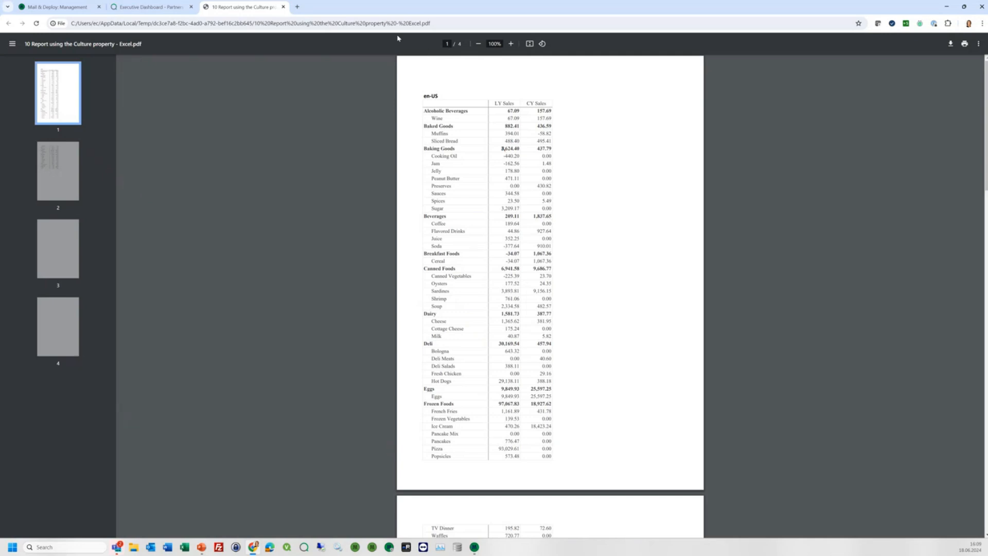
pyautogui.click(283, 7)
pyautogui.moveTo(474, 549)
pyautogui.click(491, 498)
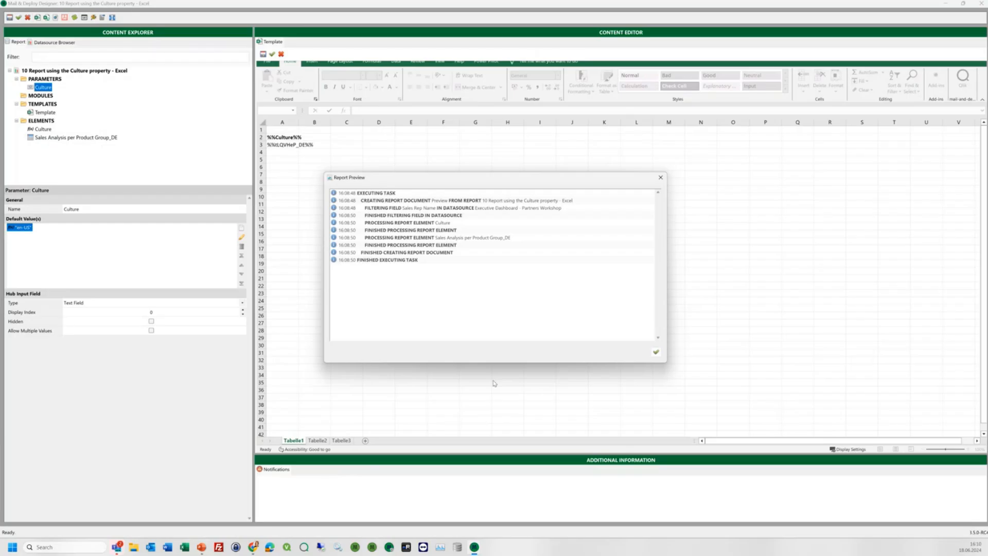
pyautogui.click(655, 353)
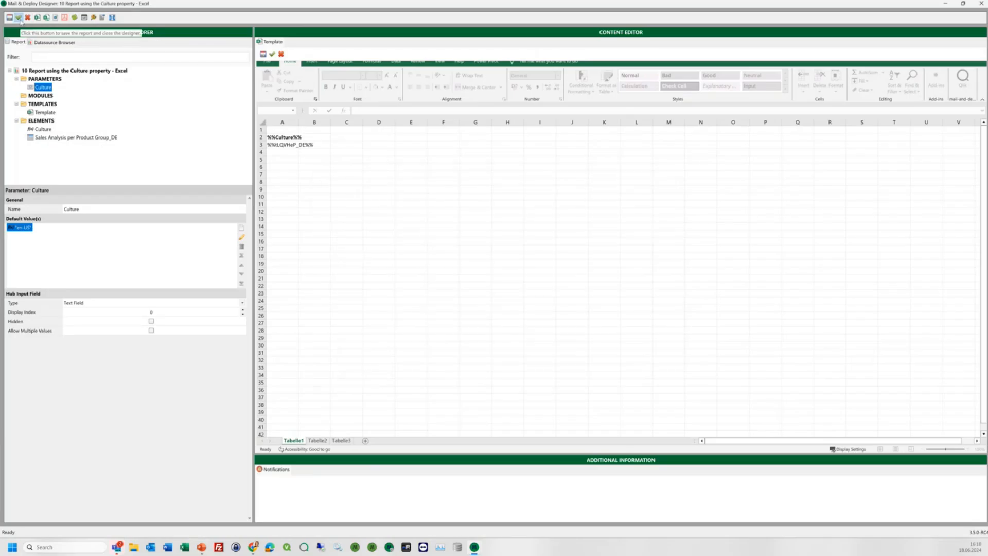
# - Save and close the Excel report, and open the "10 Report using the Culture property - Word" report with its template
pyautogui.click(19, 18)
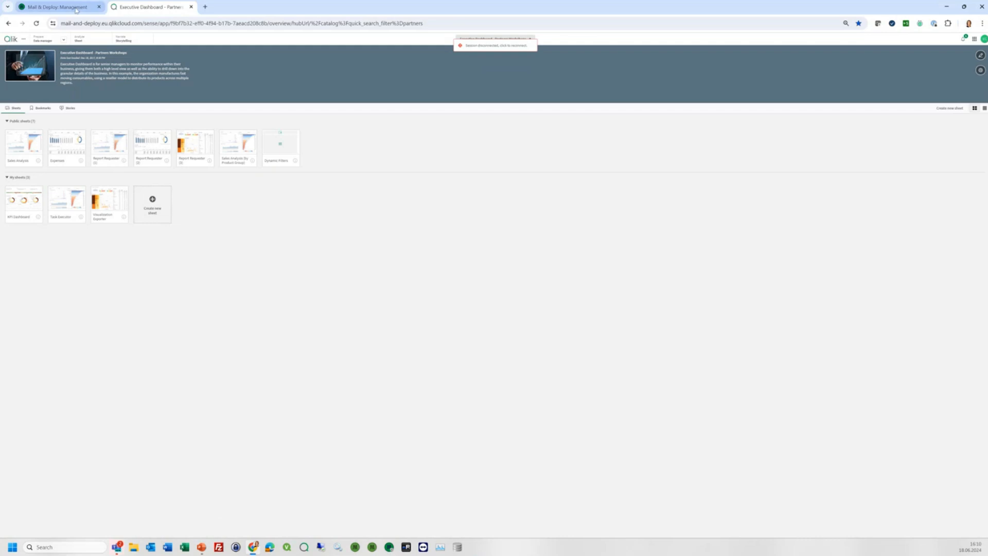
pyautogui.click(58, 8)
pyautogui.click(933, 269)
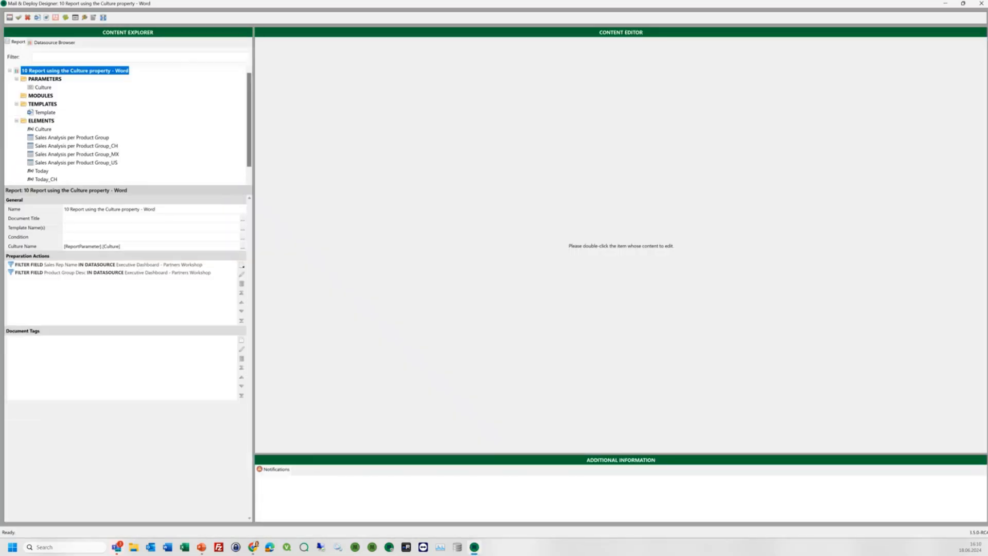
pyautogui.doubleClick(45, 112)
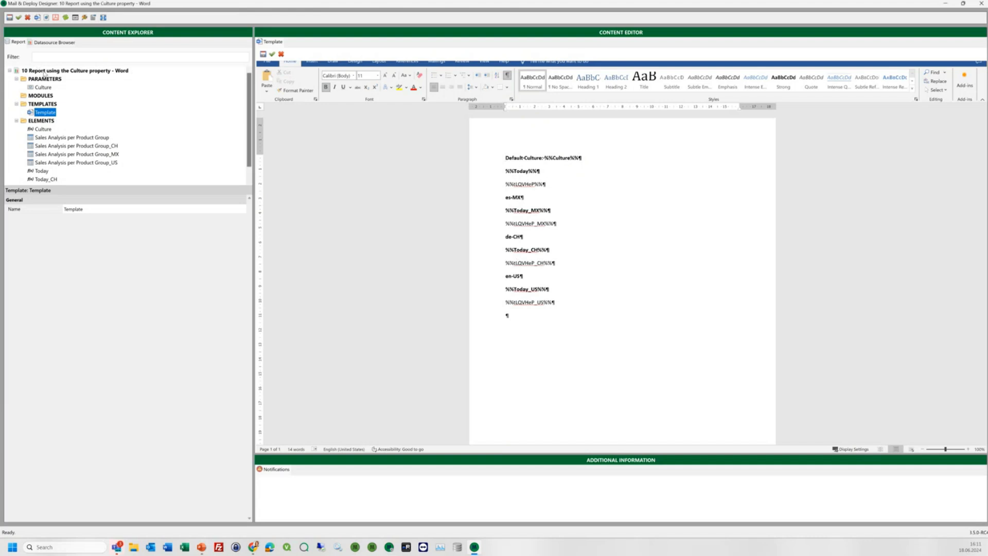
# - Inspect the culture name in the Activate Culture action of the CH, MX and US Sales Analysis tables, leaving each unchanged
pyautogui.click(45, 147)
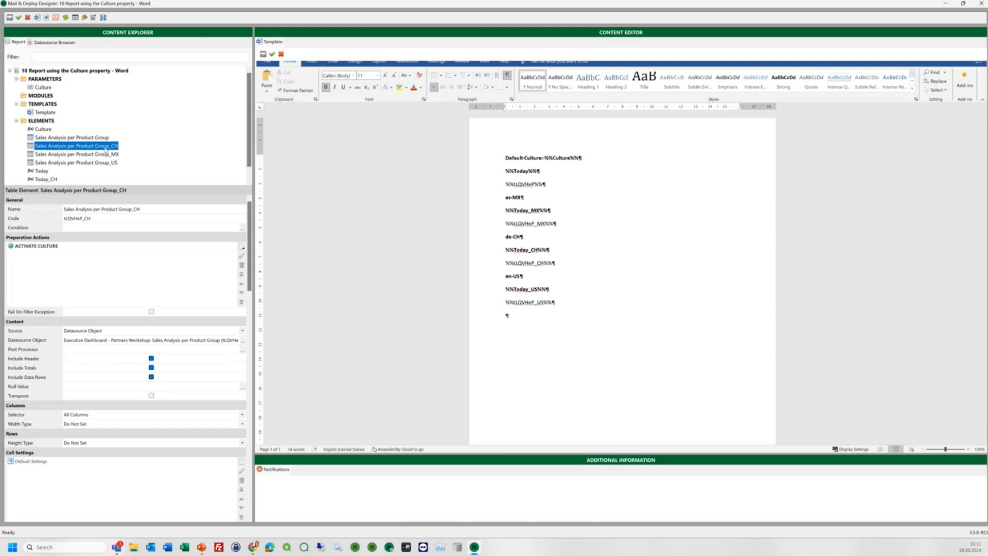
pyautogui.doubleClick(37, 246)
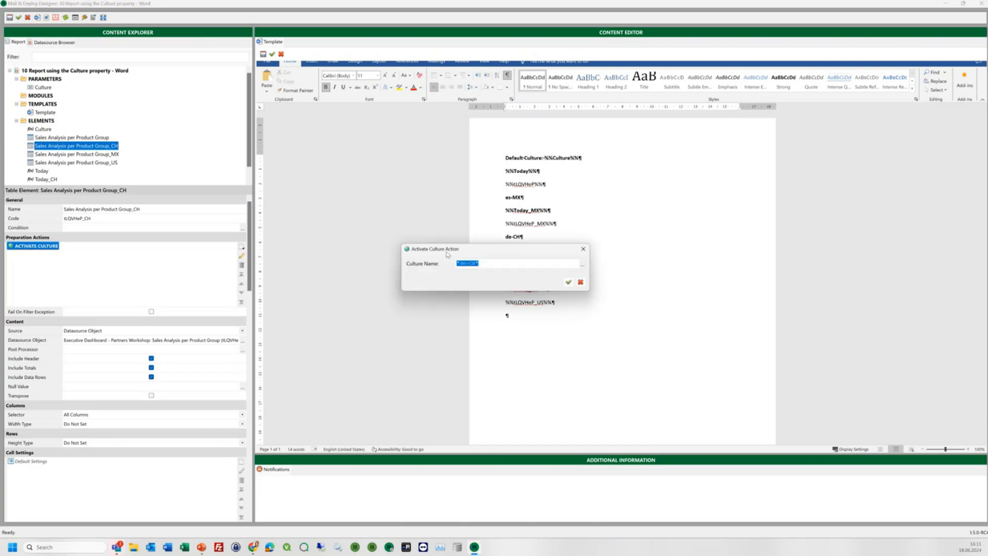
pyautogui.click(582, 248)
pyautogui.click(61, 154)
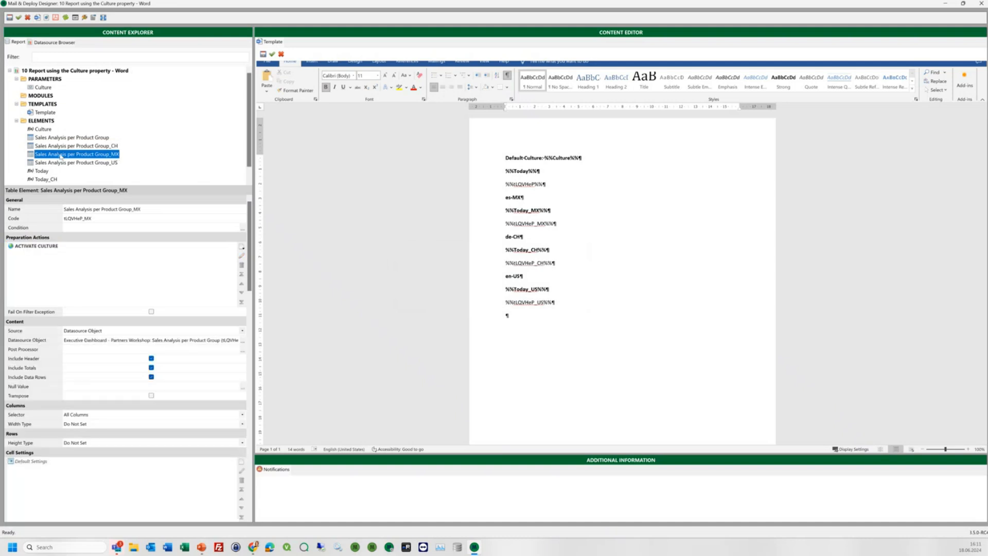
pyautogui.doubleClick(58, 248)
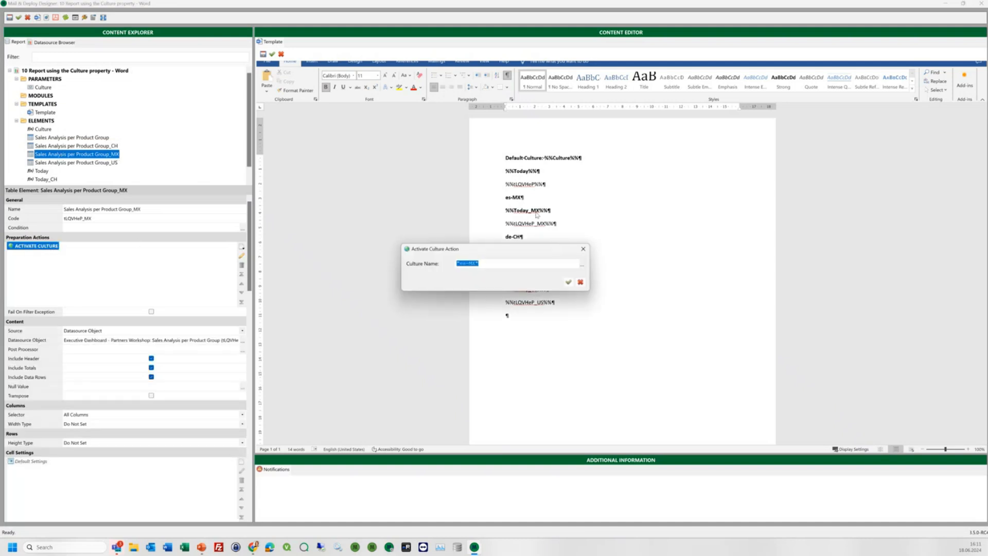
pyautogui.click(583, 248)
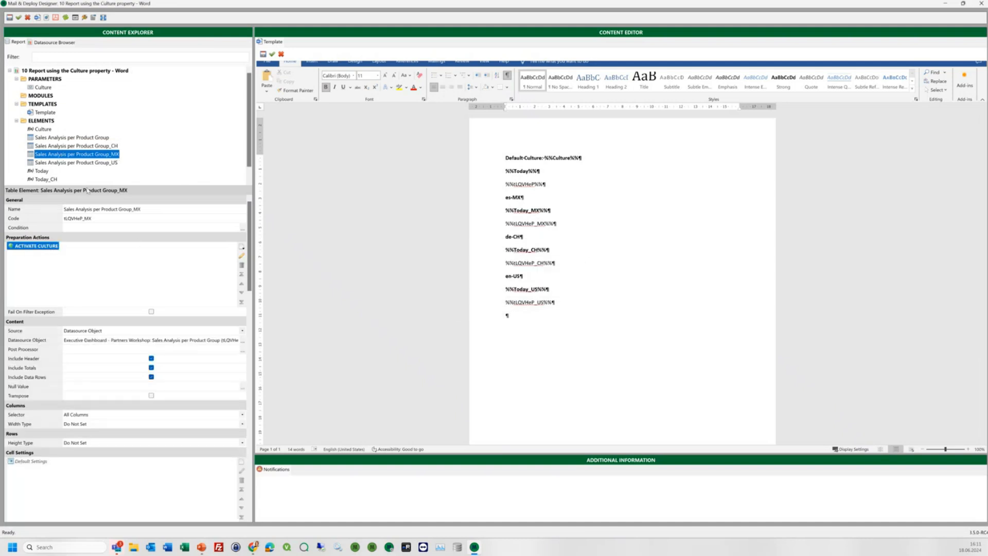
pyautogui.click(82, 163)
pyautogui.doubleClick(53, 248)
pyautogui.click(582, 250)
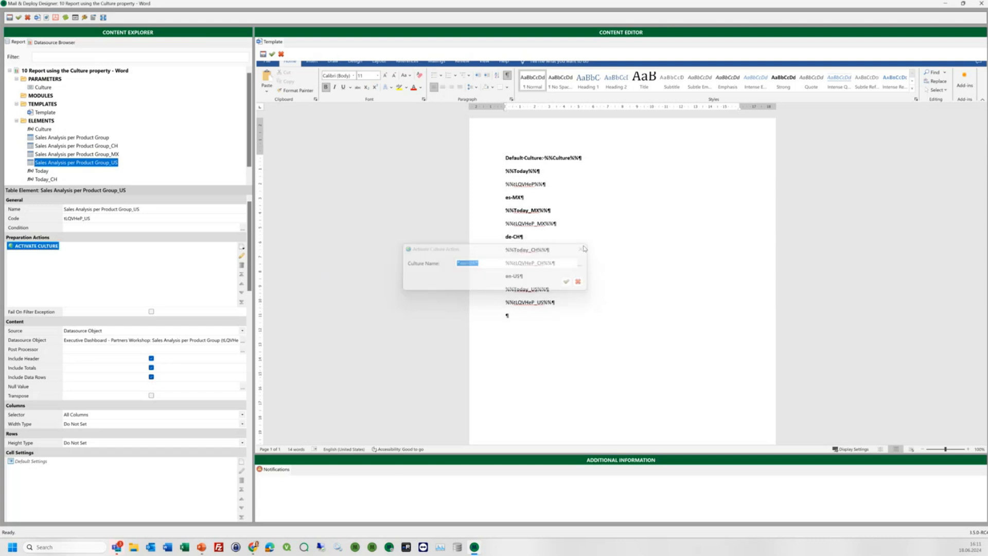
# - Check the Culture parameter's default value and the CH table's Activate Culture action, and preview the report as a Word document
pyautogui.click(42, 88)
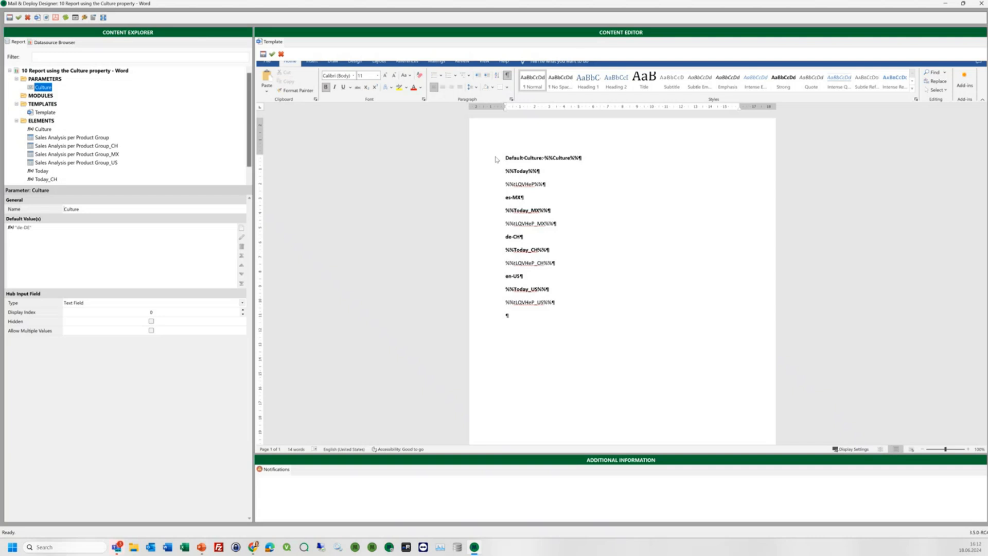
pyautogui.click(52, 145)
pyautogui.click(34, 246)
pyautogui.click(37, 18)
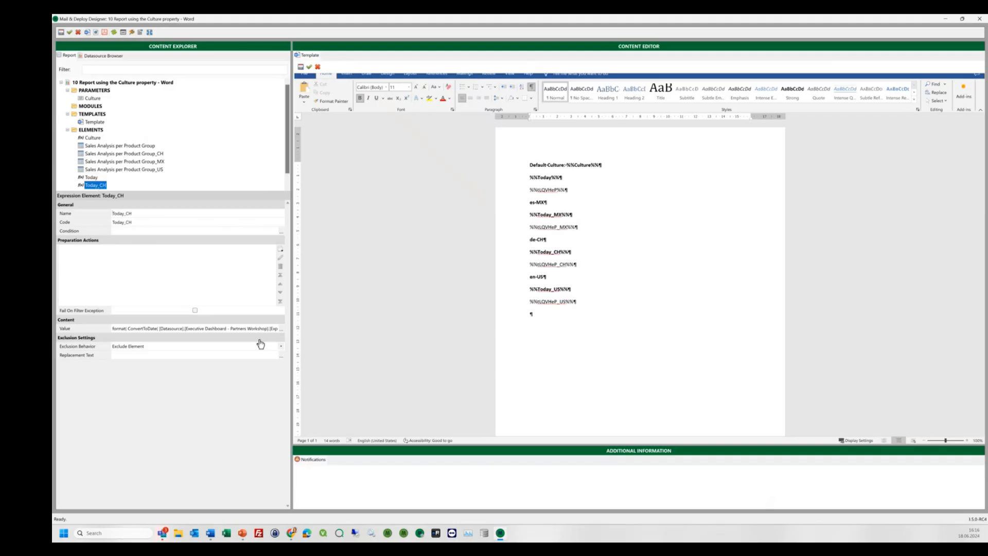
pyautogui.click(281, 328)
pyautogui.moveTo(669, 252); pyautogui.dragTo(960, 253)
pyautogui.moveTo(838, 213); pyautogui.dragTo(865, 215)
pyautogui.click(952, 202)
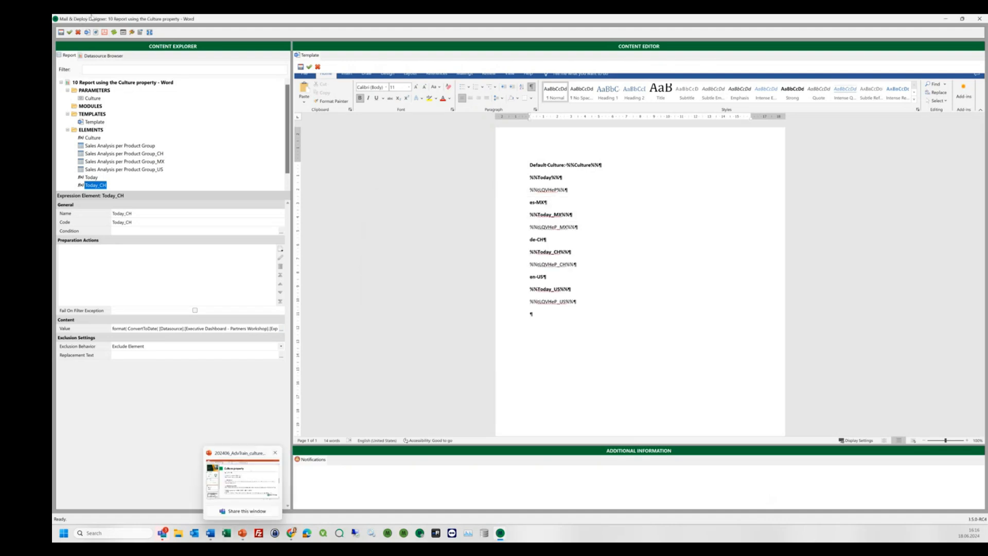
# - Generate a new Word preview of the report, maximize it, and hide the formatting marks to compare the culture-specific sections
pyautogui.click(88, 32)
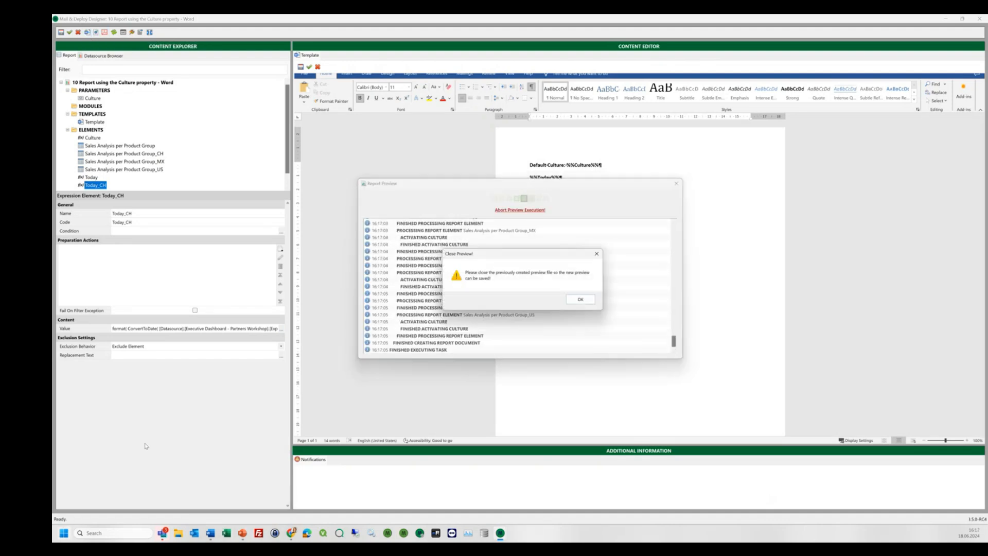
pyautogui.click(580, 299)
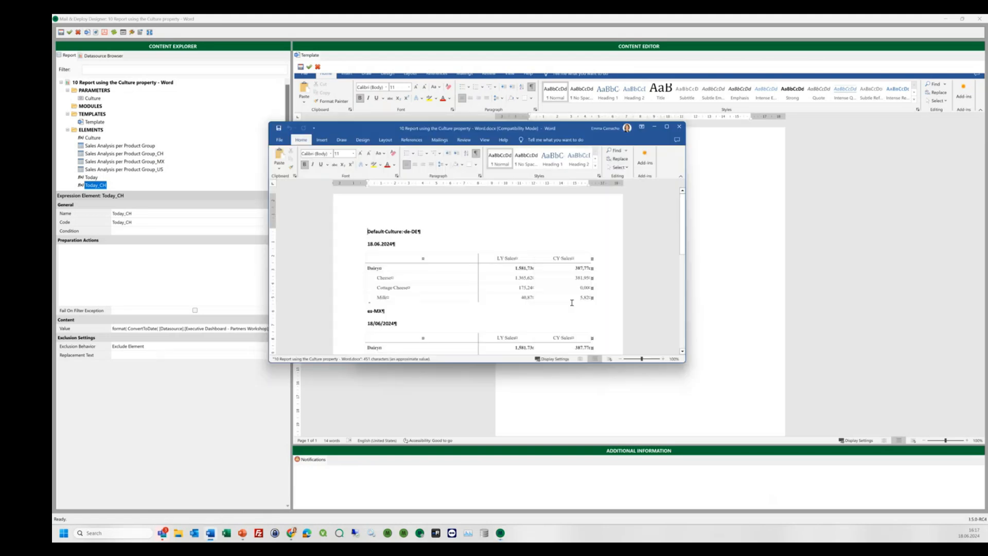
pyautogui.click(669, 127)
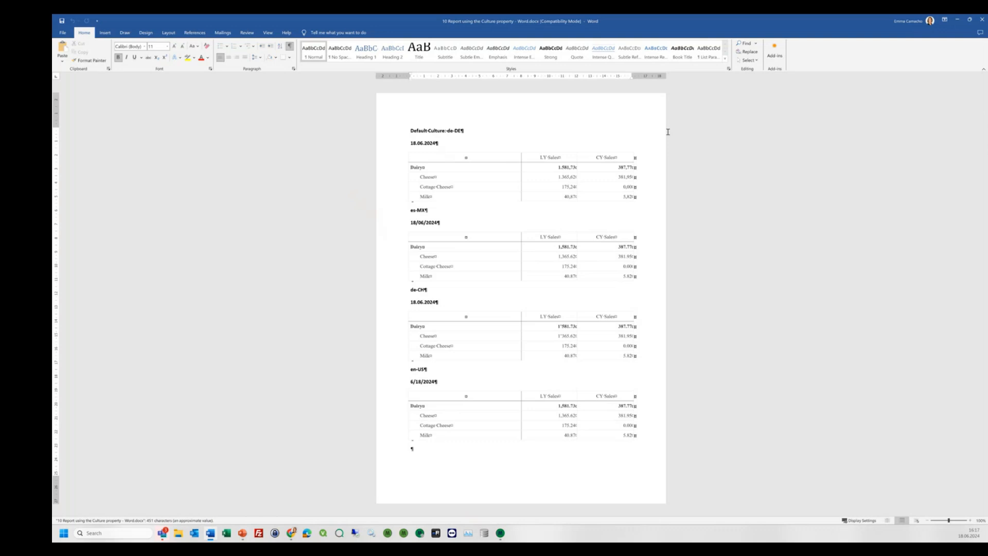
pyautogui.click(289, 47)
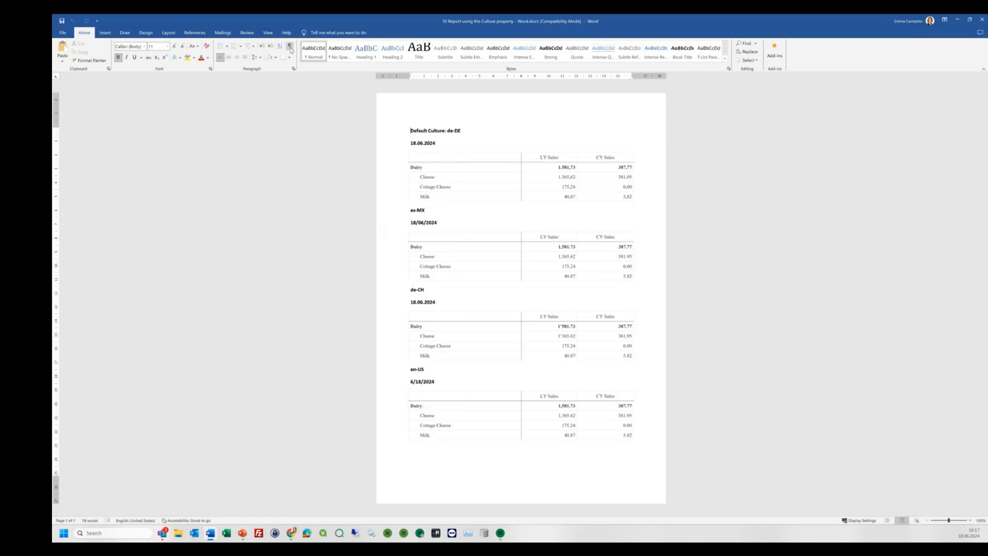